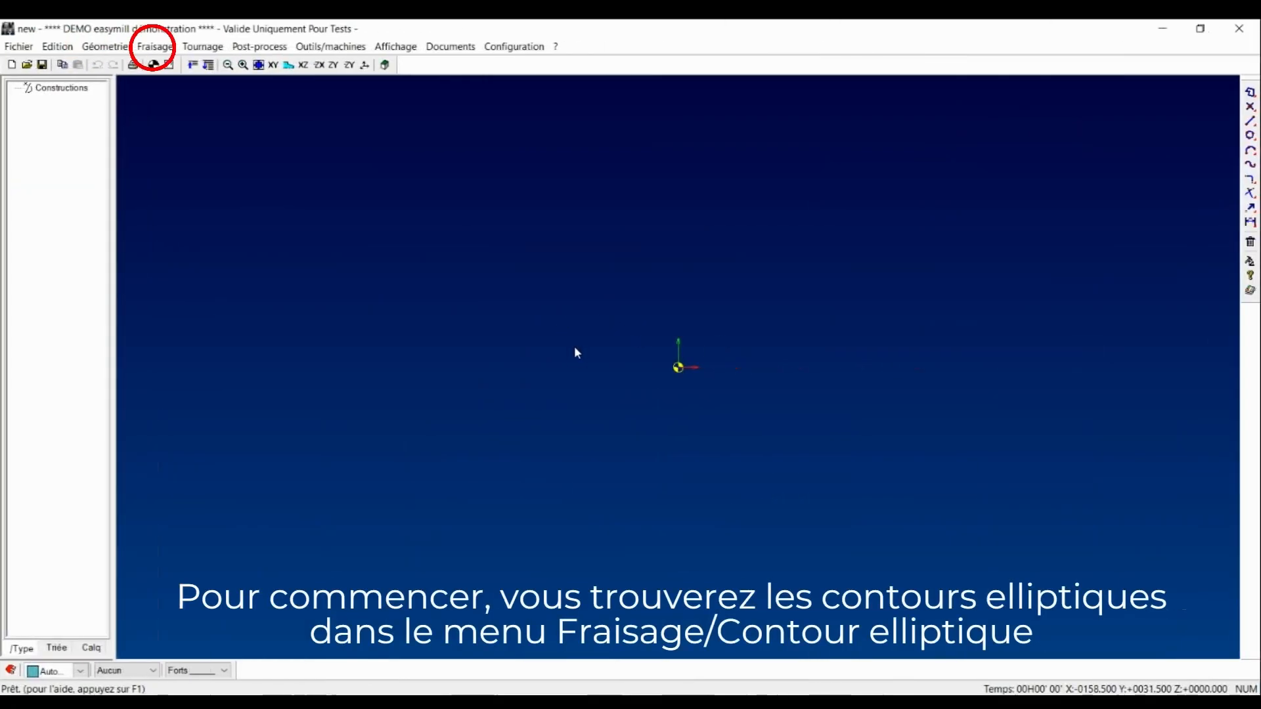
Step: Start an elliptical milling contour with a height of 16, a length of 32 and a depth of 30
{"action": "left_click", "coordinate": [155, 46]}
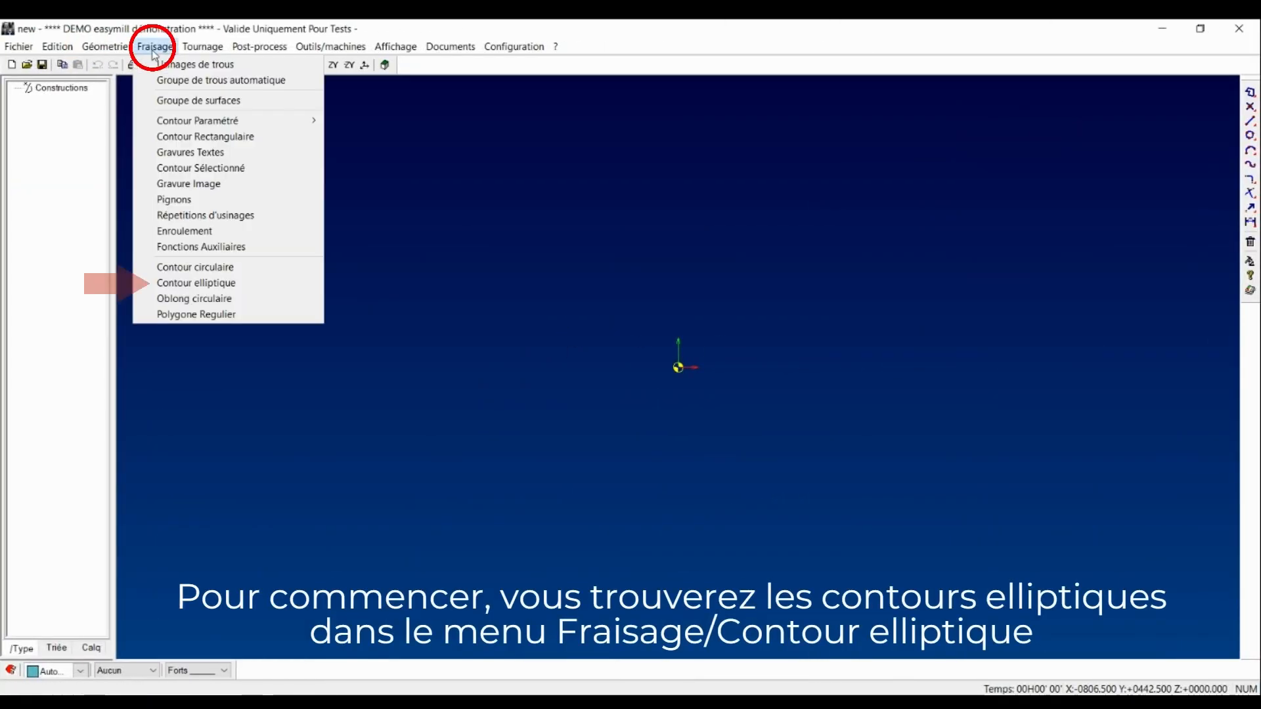
{"action": "left_click", "coordinate": [229, 283]}
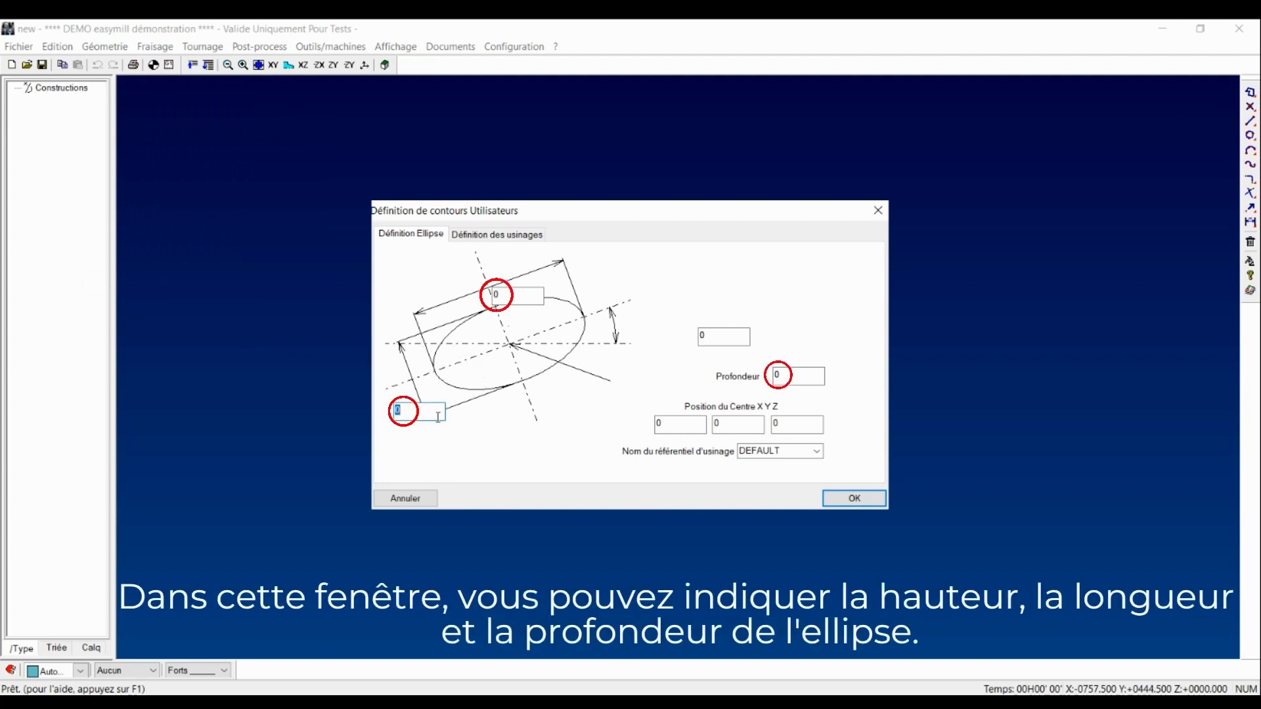
{"action": "type", "text": "16"}
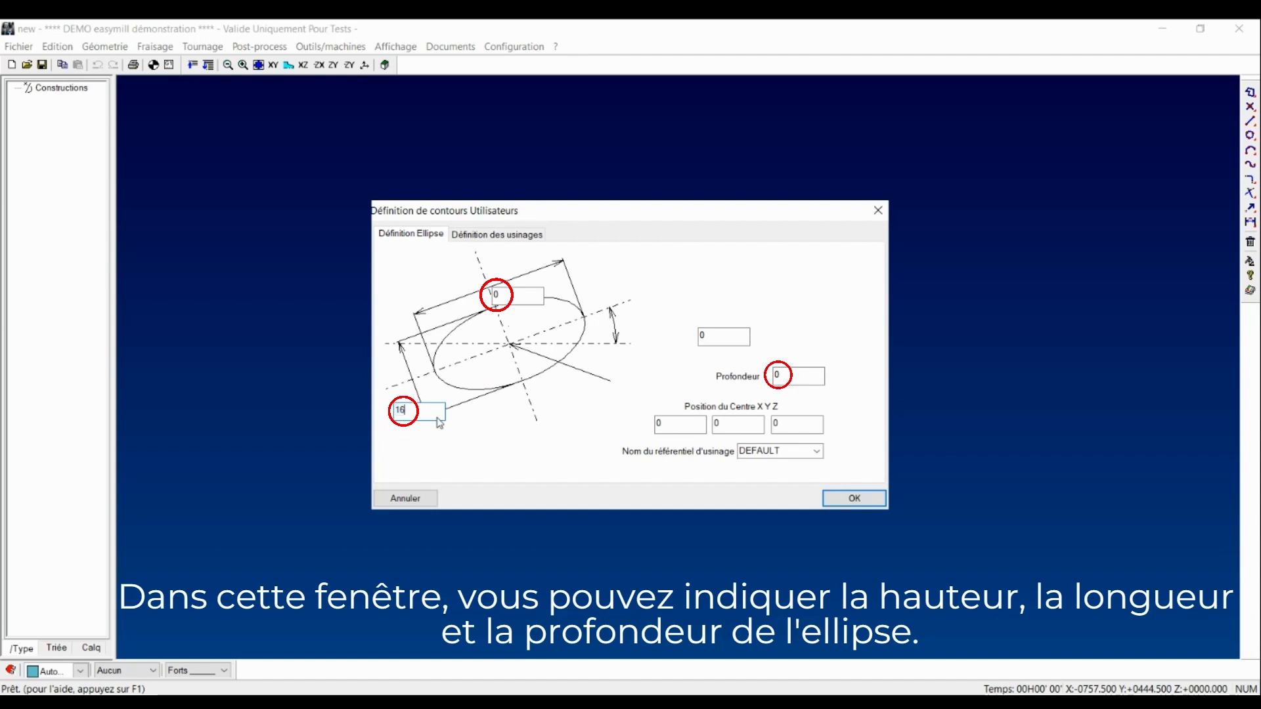
{"action": "key", "text": "Tab"}
{"action": "type", "text": "32"}
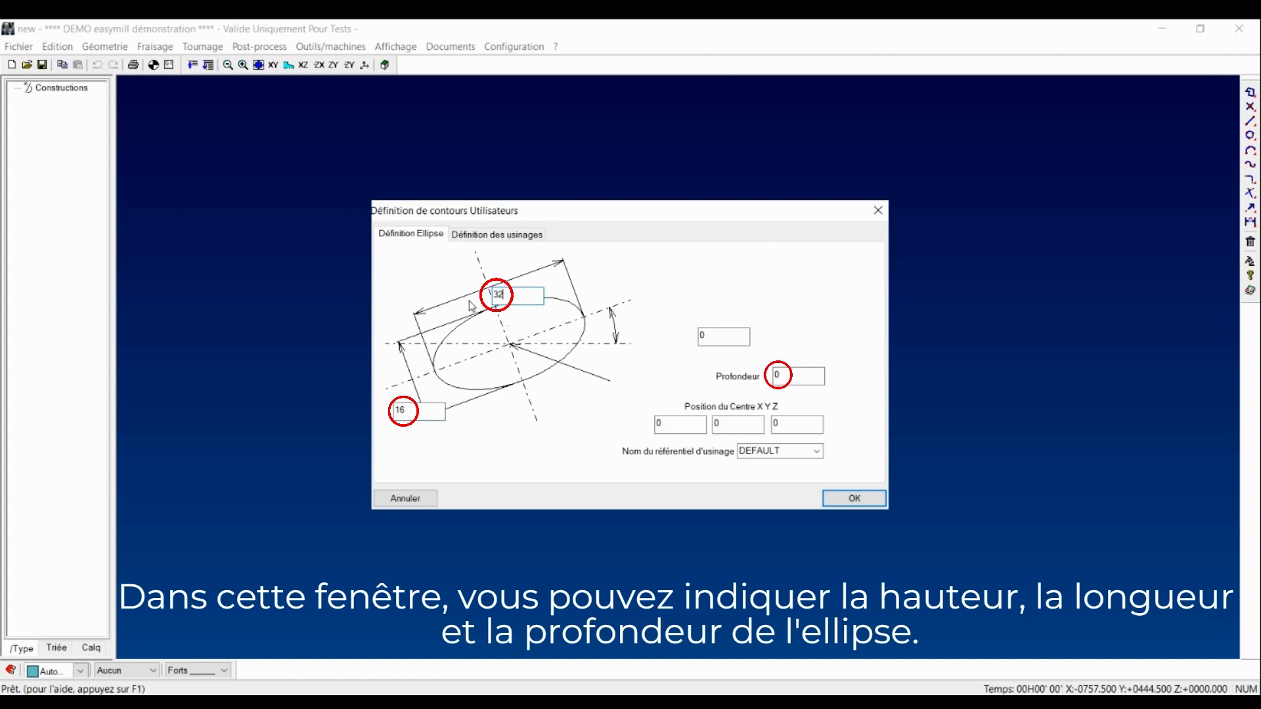
{"action": "key", "text": "Tab"}
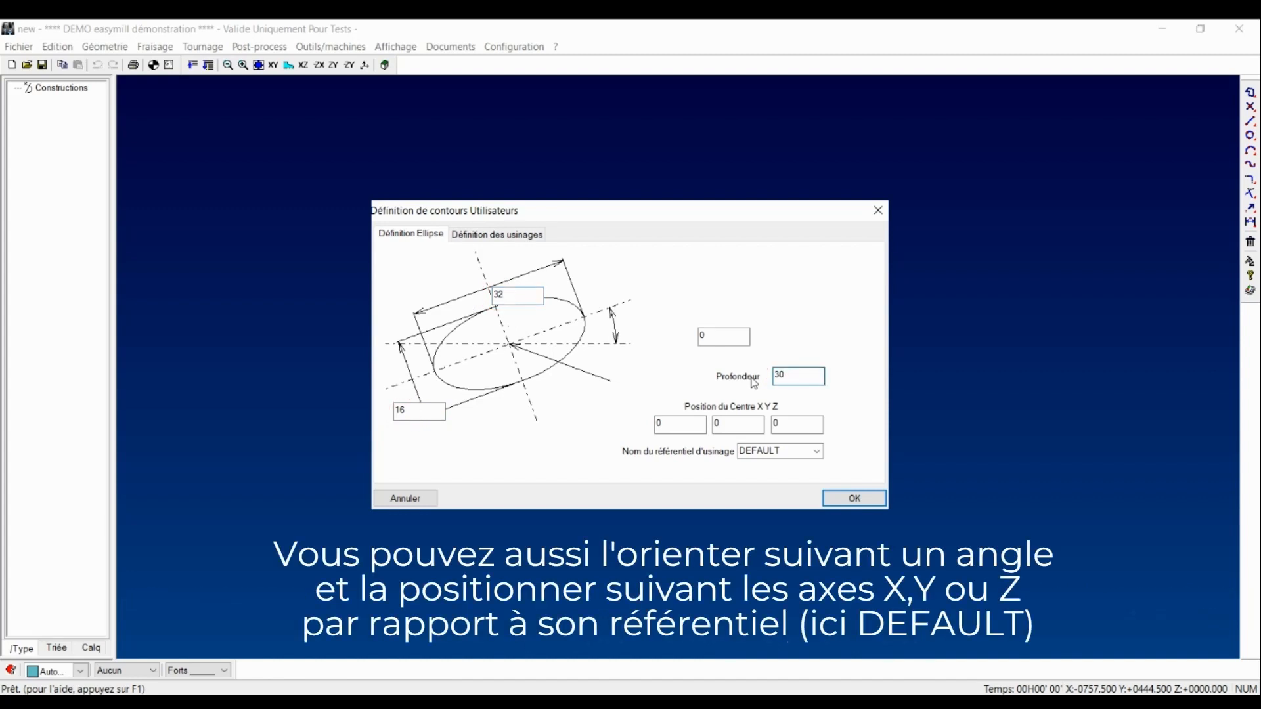
Step: Create the ellipse with a 0 orientation angle, centred at X0 Y0 Z0 in the DEFAULT machining reference
{"action": "left_click_drag", "start_coordinate": [744, 335], "coordinate": [673, 338]}
{"action": "left_click", "coordinate": [670, 426]}
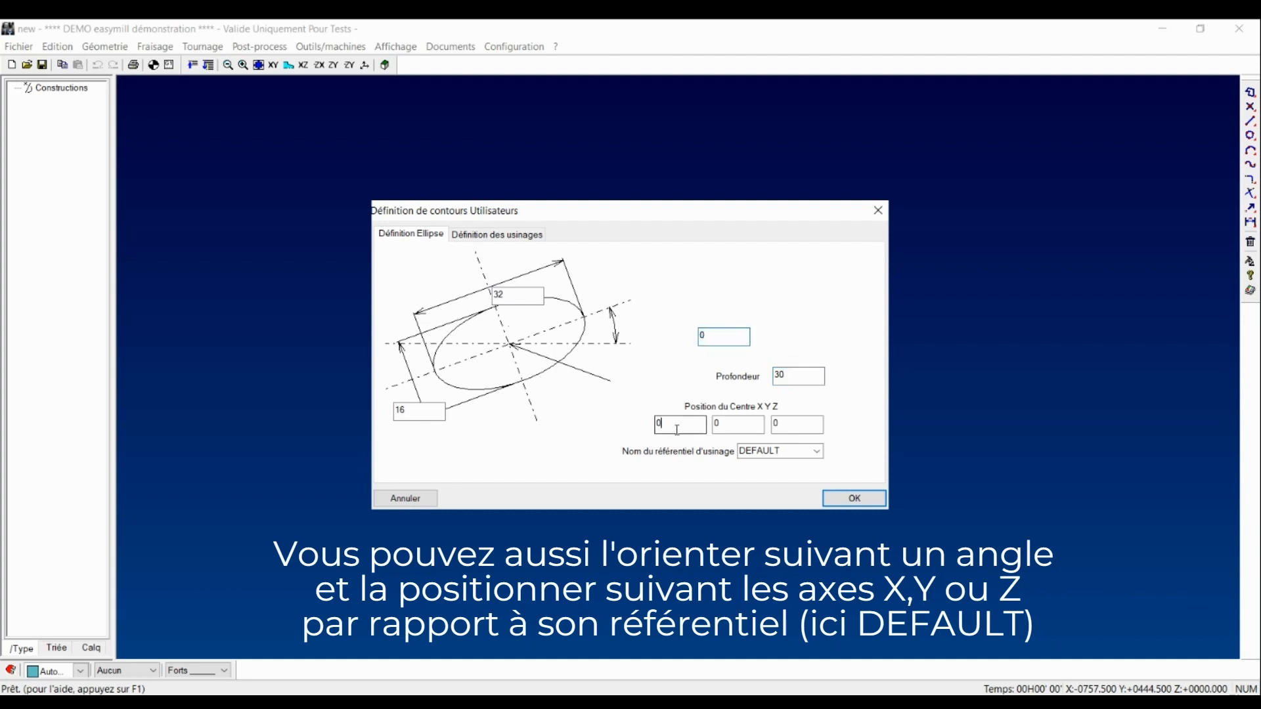
{"action": "left_click", "coordinate": [803, 427]}
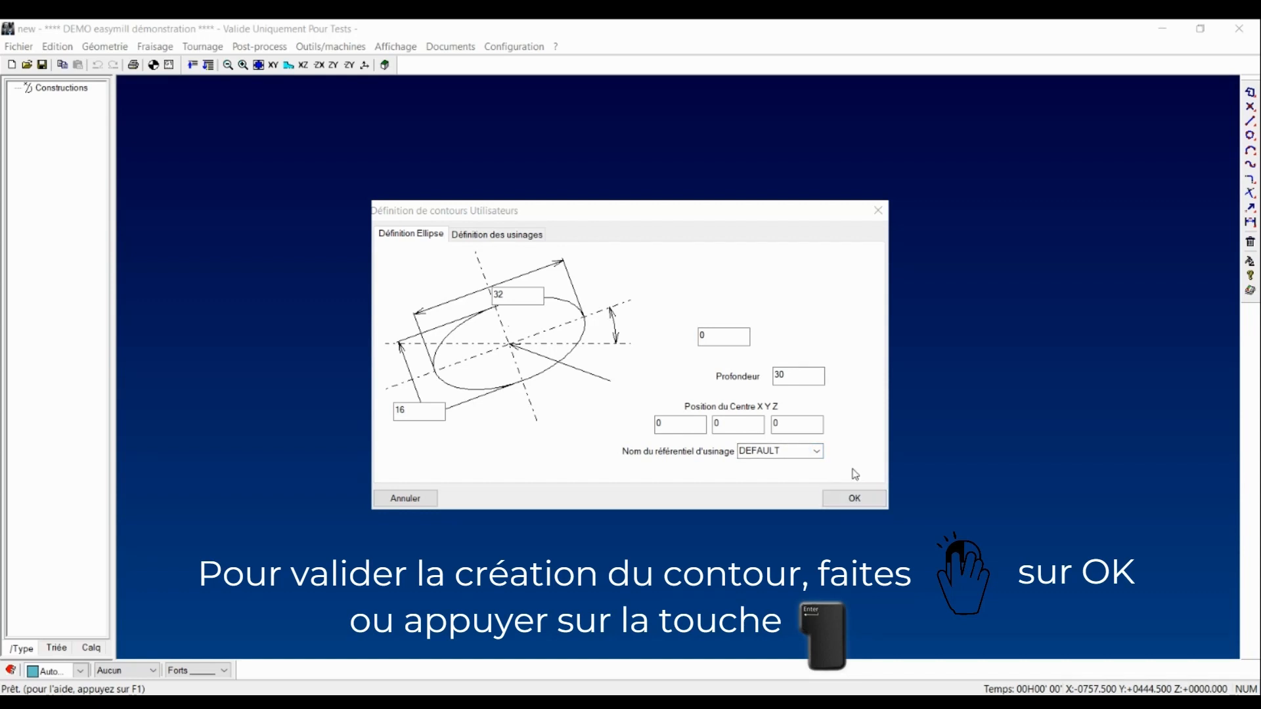
{"action": "left_click", "coordinate": [852, 499]}
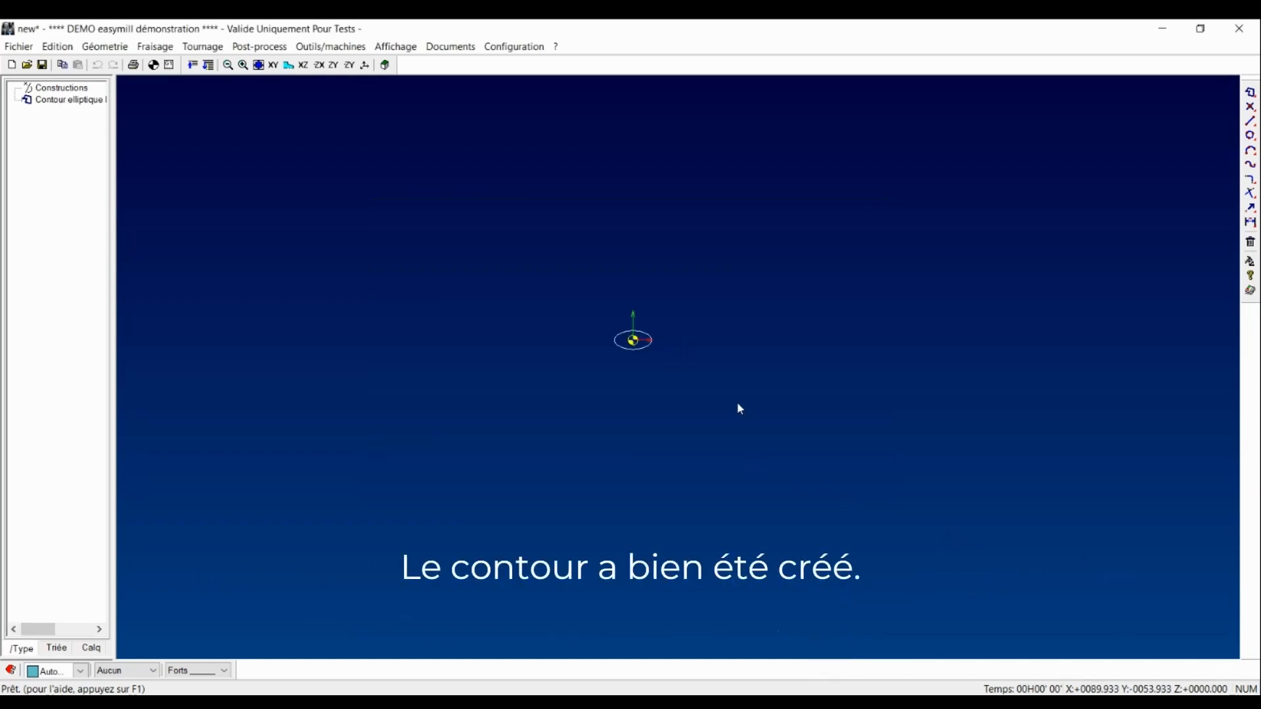
Step: Create a second elliptical contour inside the first, with height 15, length 31 and depth 30
{"action": "scroll", "coordinate": [625, 344], "scroll_direction": "up", "scroll_amount": 5}
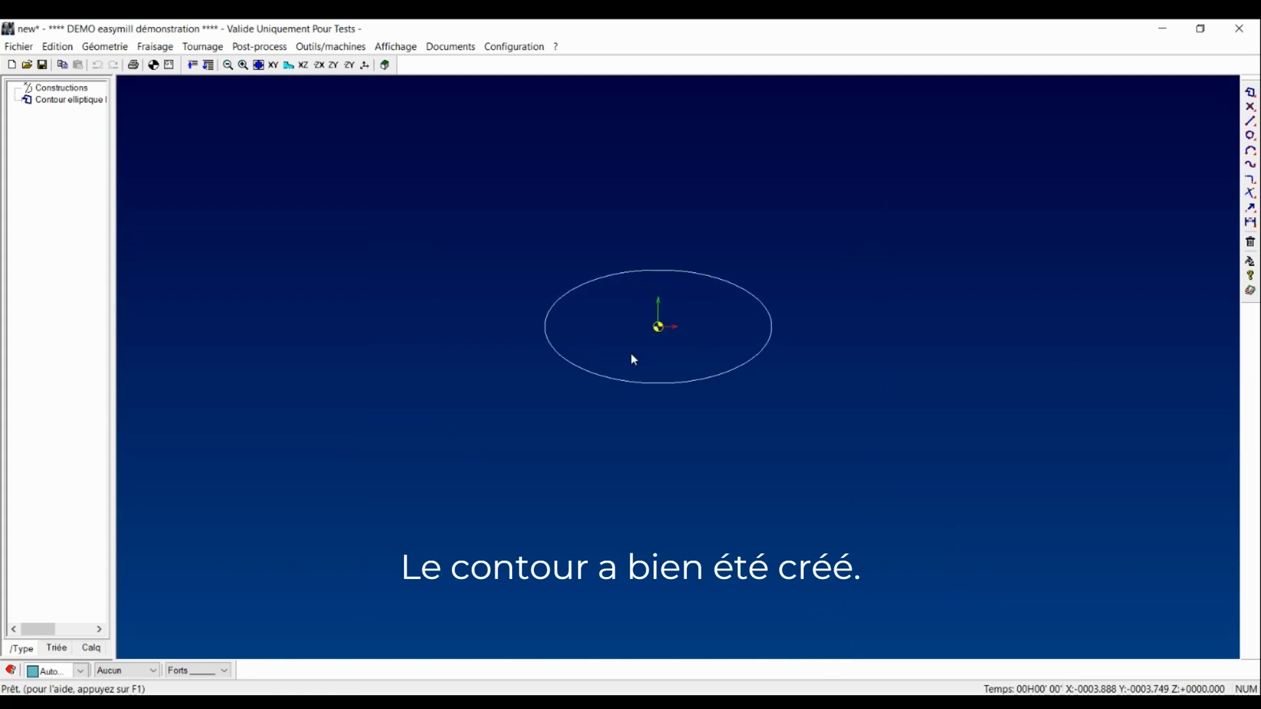
{"action": "middle_click_drag", "start_coordinate": [686, 434], "coordinate": [721, 401]}
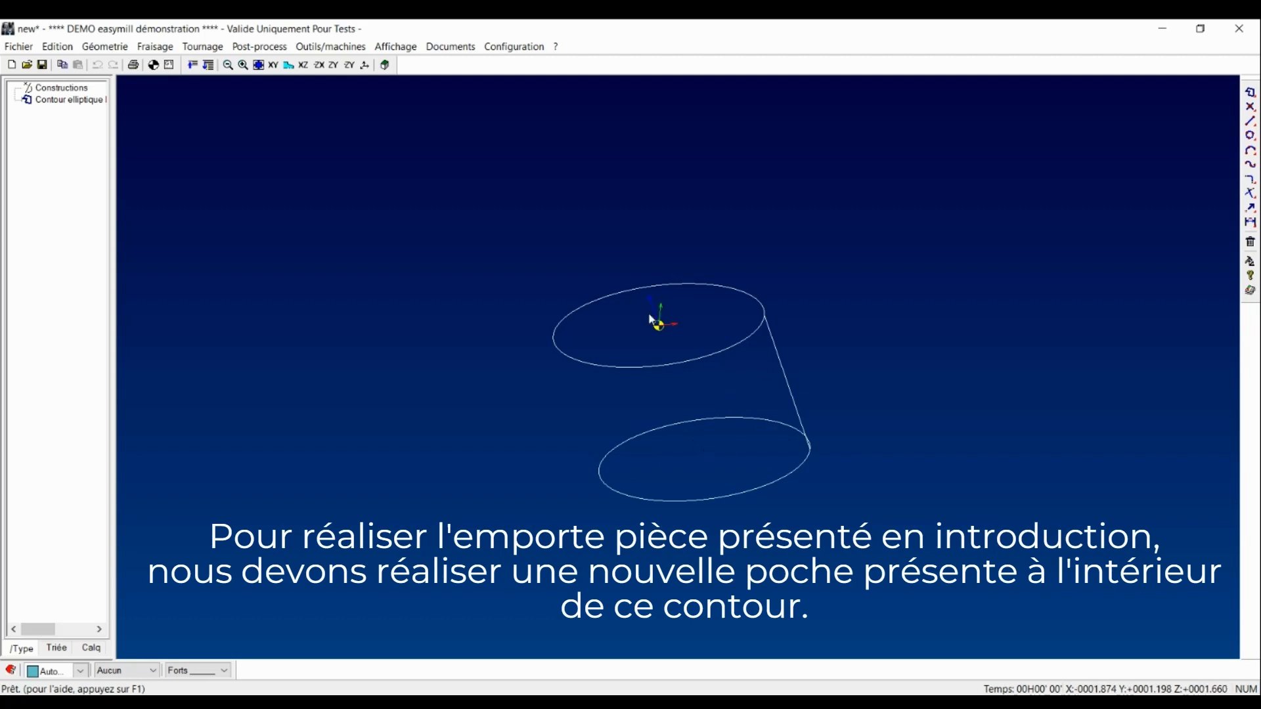
{"action": "mouse_move", "coordinate": [637, 433]}
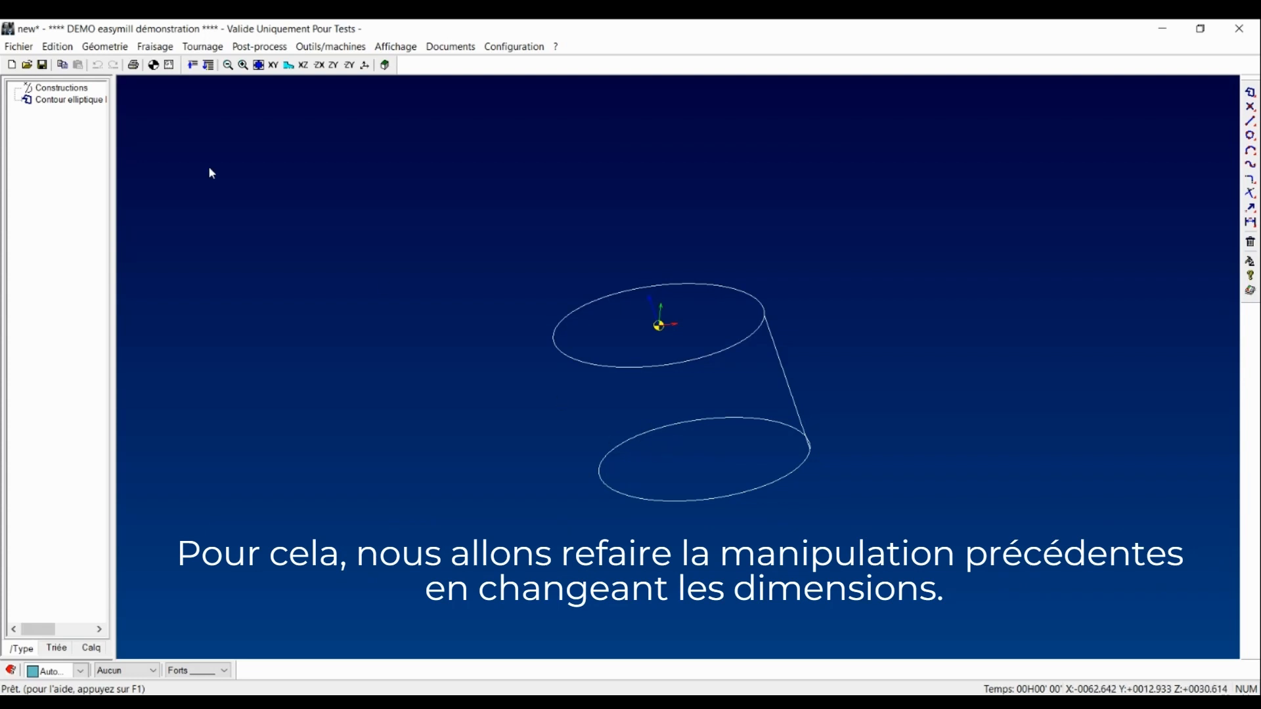
{"action": "left_click", "coordinate": [156, 47]}
{"action": "left_click", "coordinate": [197, 284]}
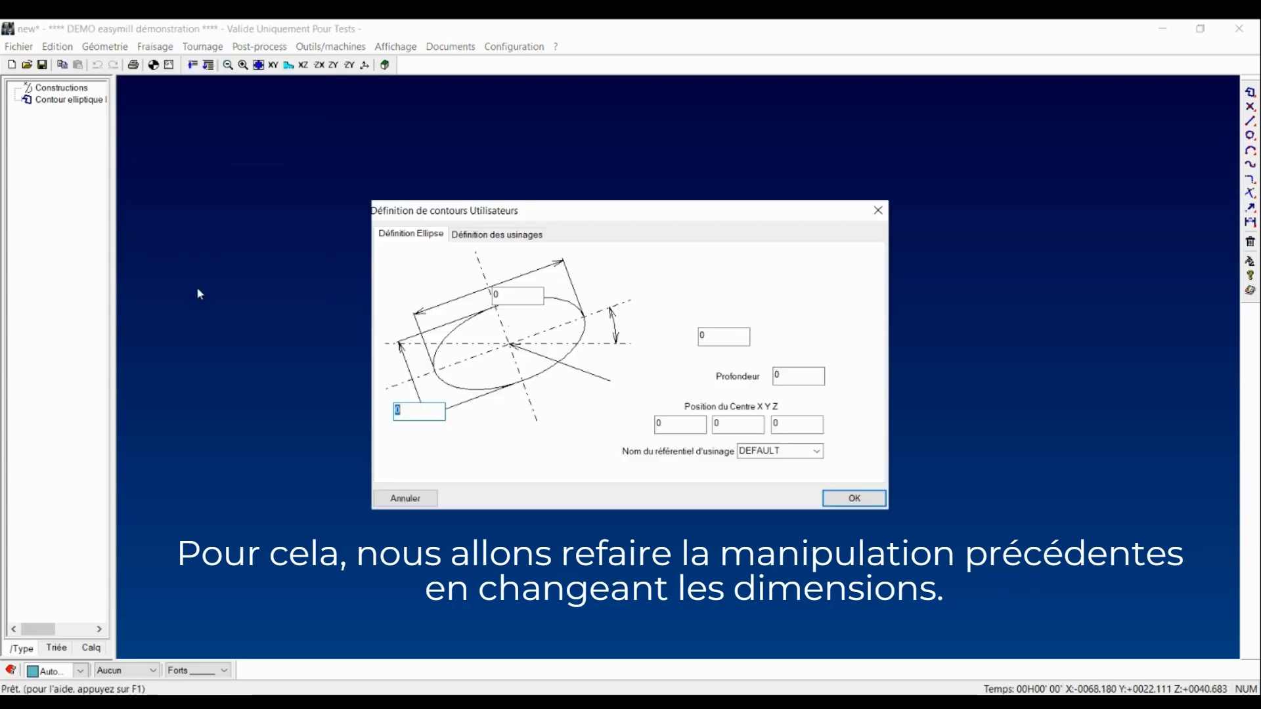
{"action": "key", "text": "Tab"}
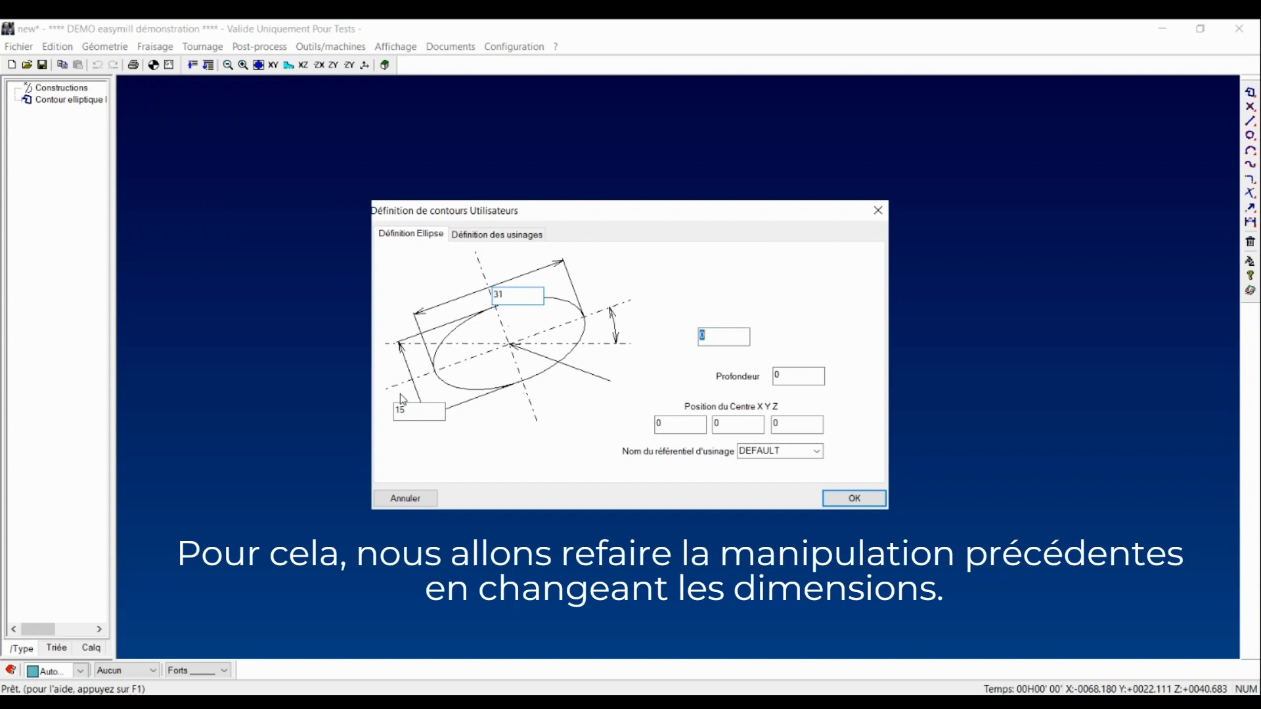
{"action": "key", "text": "Return"}
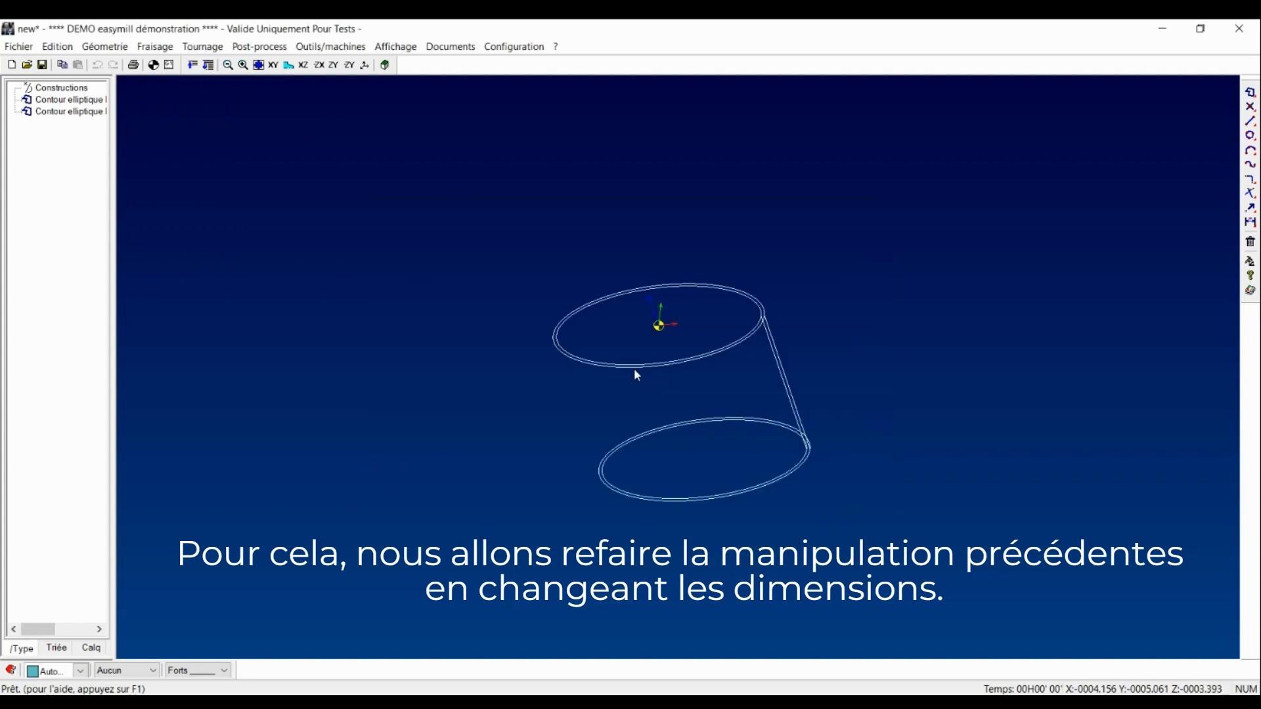
Step: Add a machining range containing an Escargot pocketing operation to the inner elliptical contour
{"action": "middle_click_drag", "start_coordinate": [759, 442], "coordinate": [775, 642]}
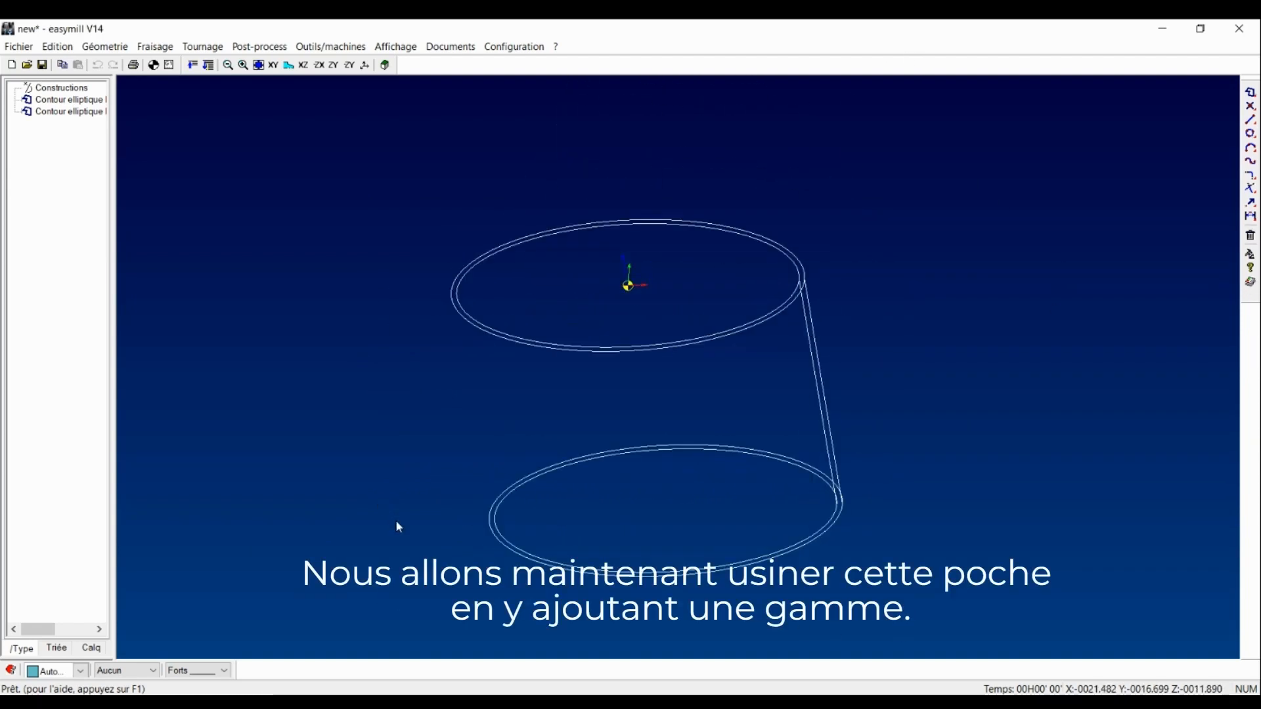
{"action": "right_click", "coordinate": [62, 115]}
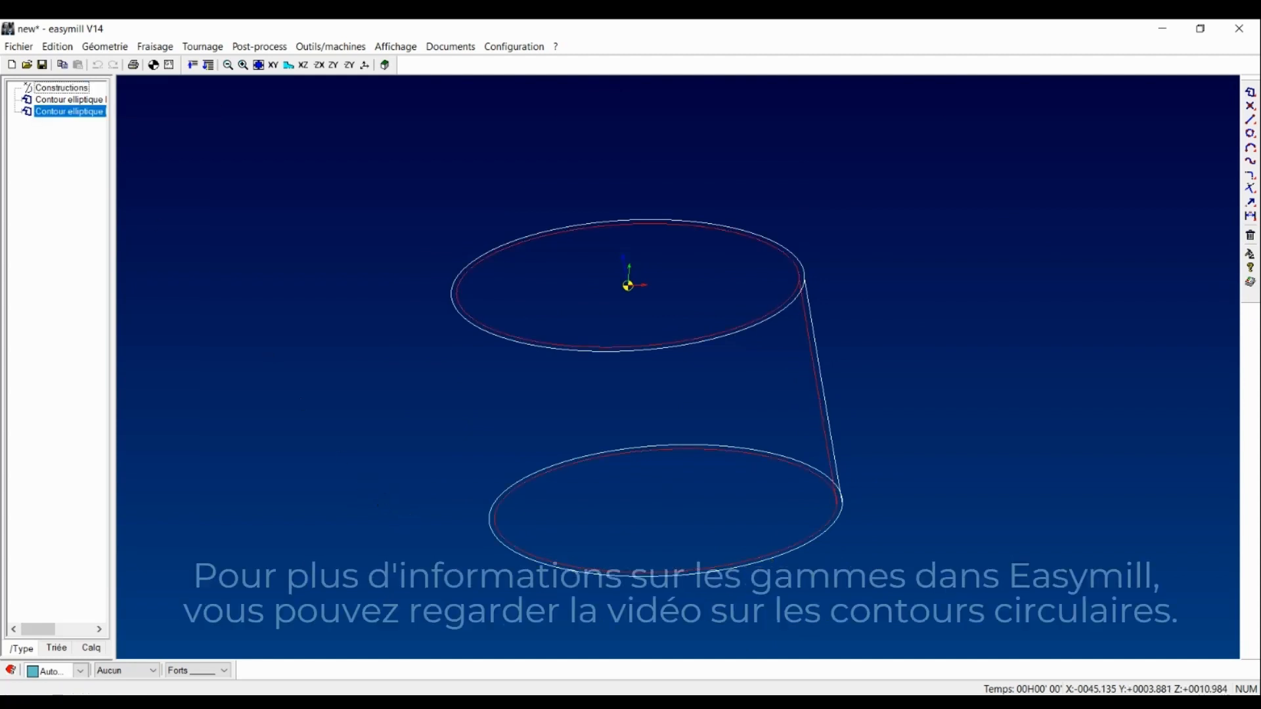
{"action": "left_click", "coordinate": [276, 227]}
{"action": "double_click", "coordinate": [308, 334]}
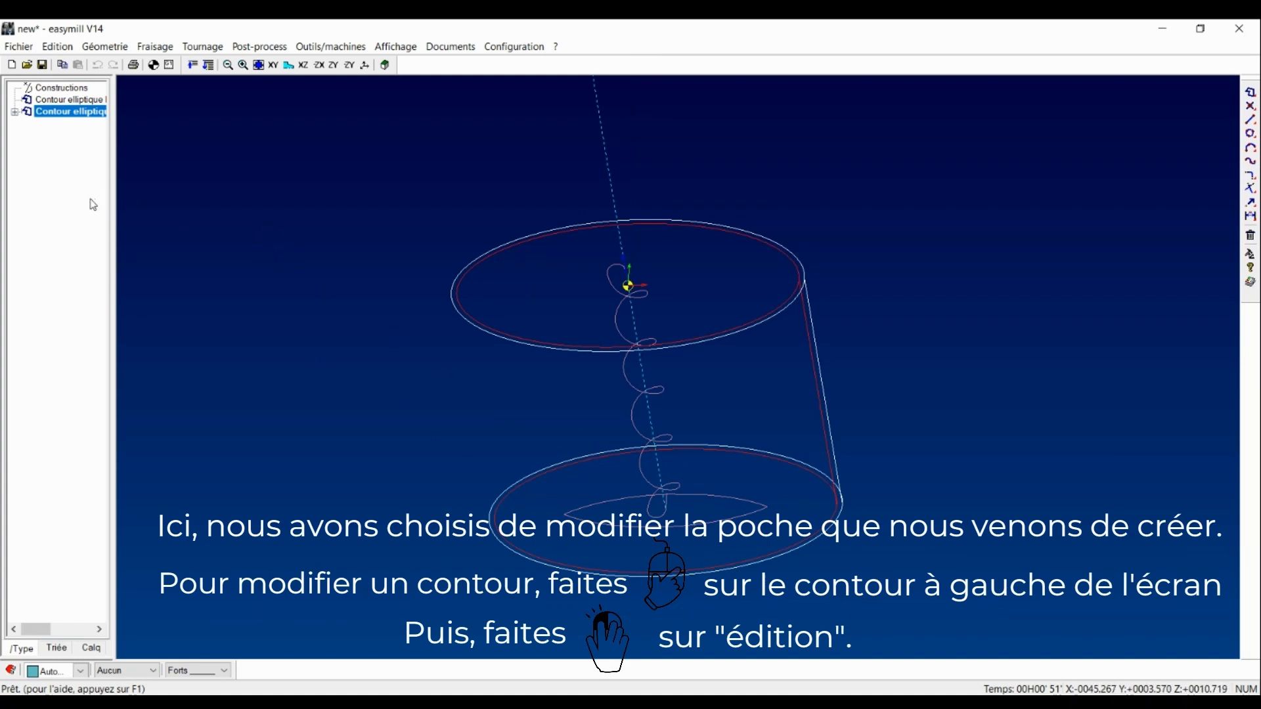
Step: Edit the inner elliptical contour and set its orientation angle to 180°
{"action": "right_click", "coordinate": [71, 111]}
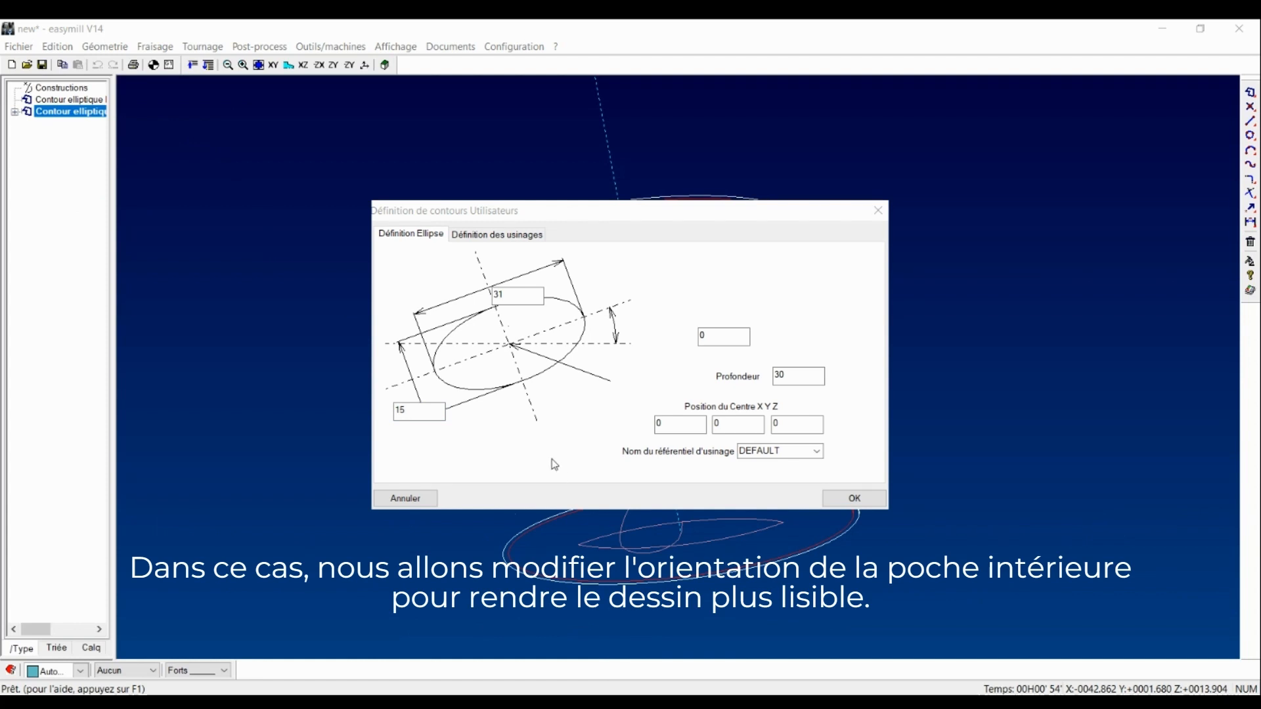
{"action": "left_click", "coordinate": [711, 336]}
{"action": "type", "text": "18"}
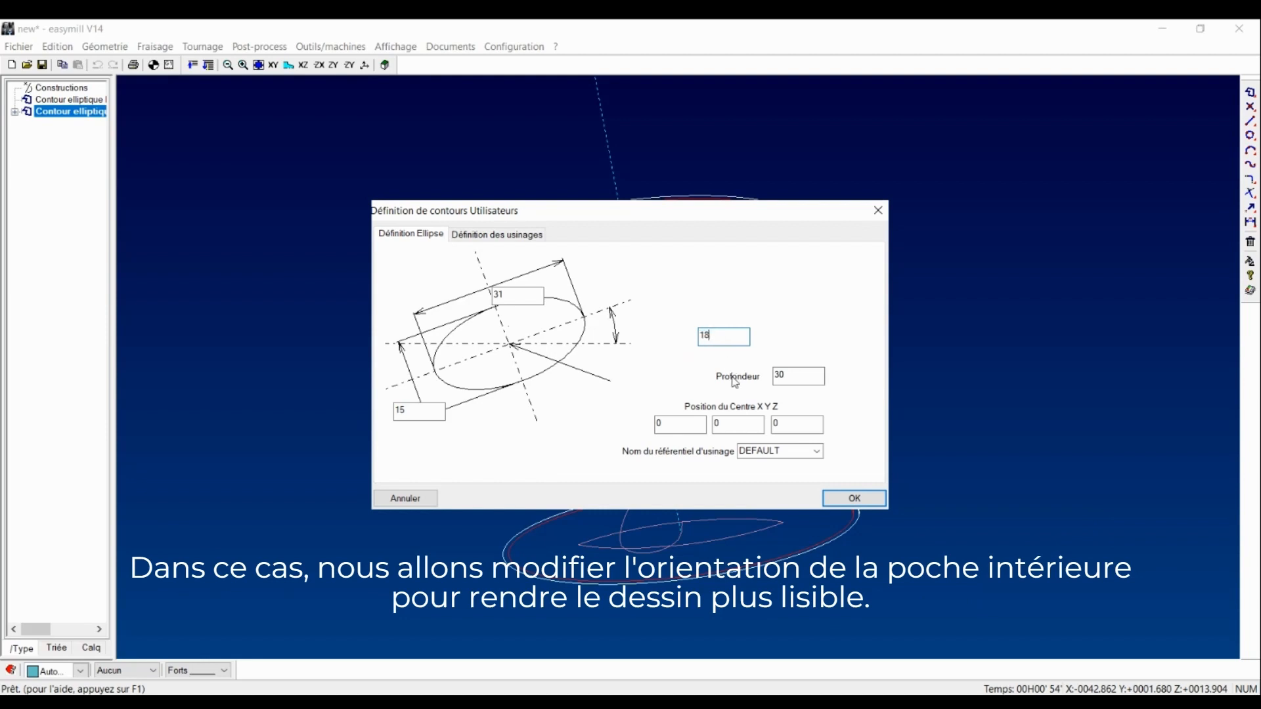
{"action": "key", "text": "Return"}
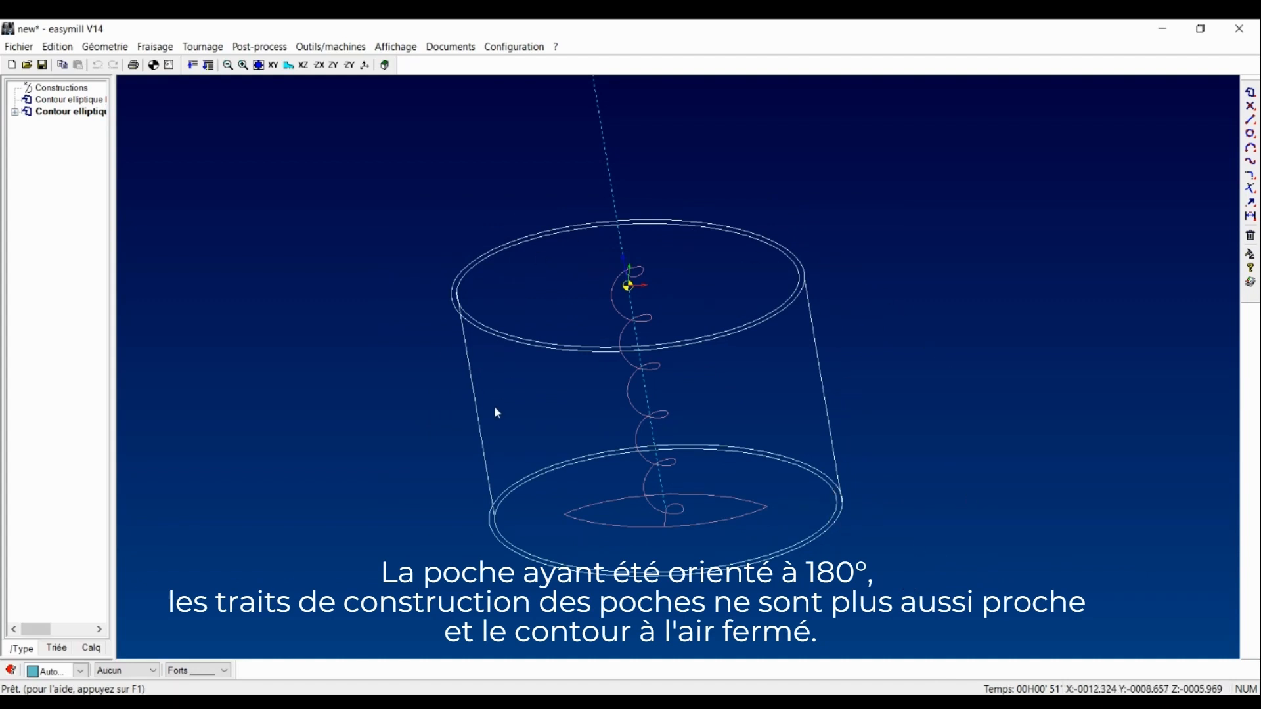
{"action": "mouse_move", "coordinate": [478, 413]}
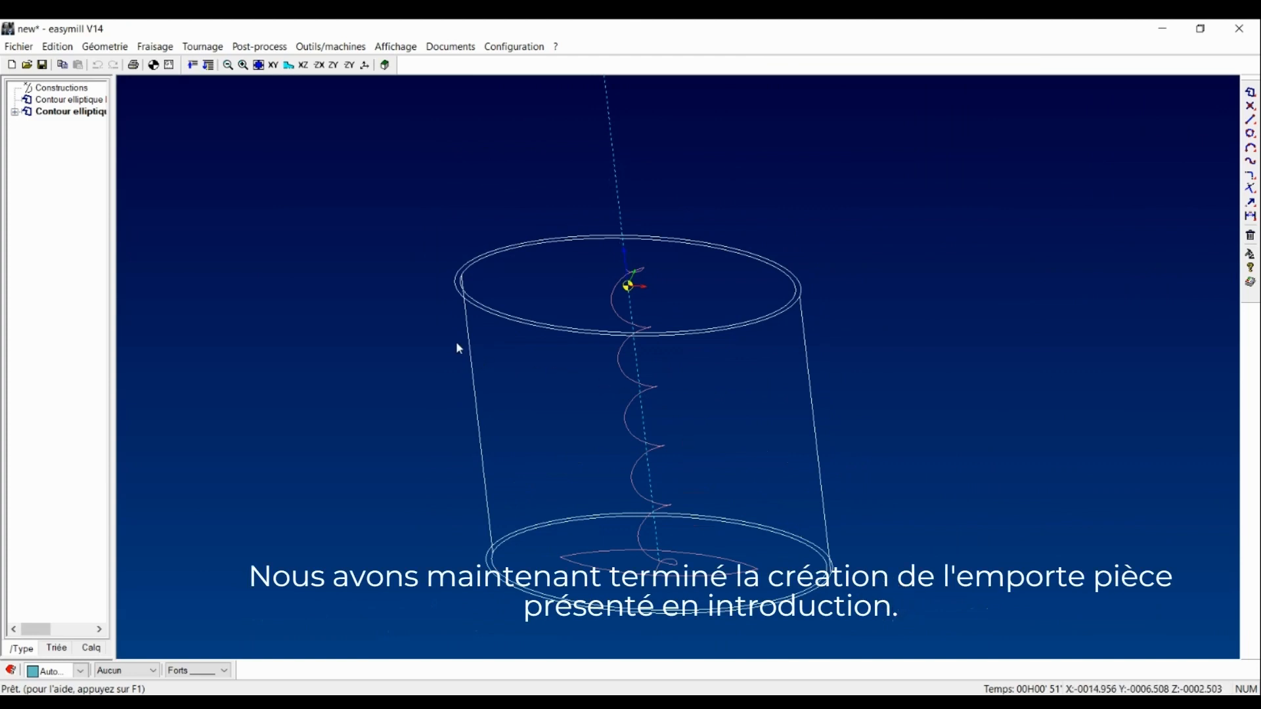
Step: Open the simulation of the Escargot operation on the inner elliptical contour
{"action": "left_click", "coordinate": [273, 65]}
{"action": "left_click", "coordinate": [303, 65]}
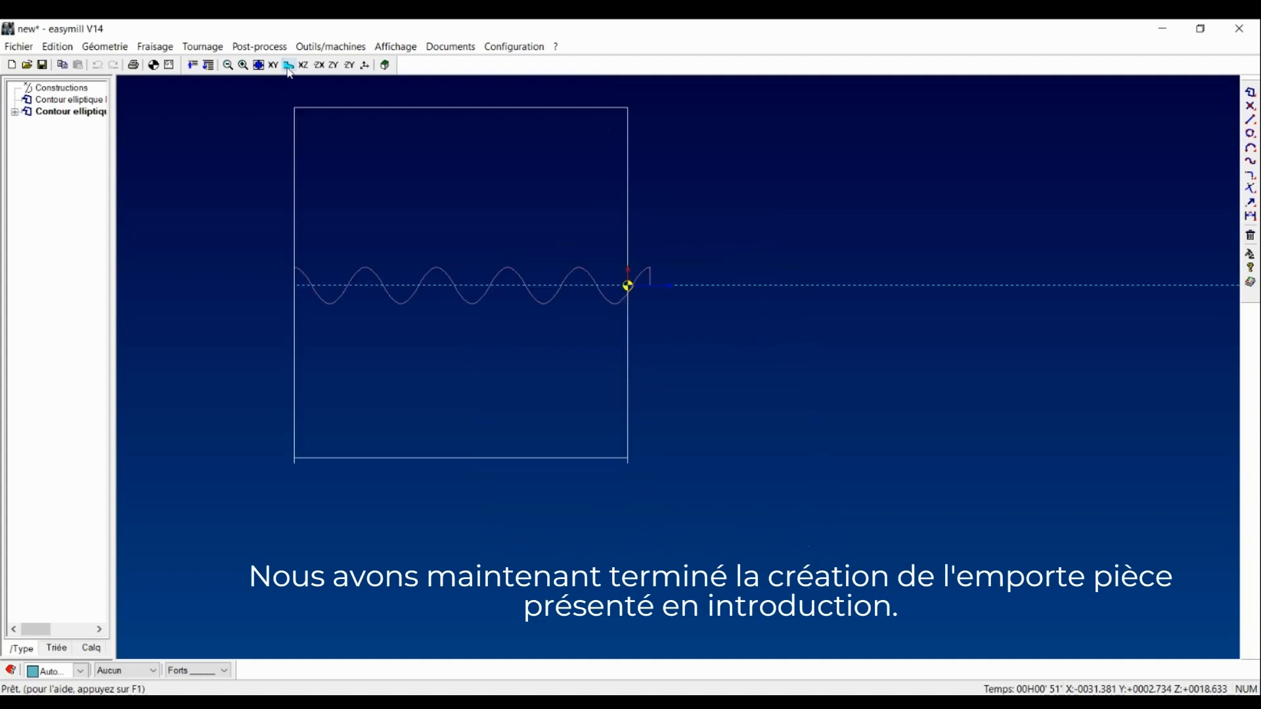
{"action": "left_click", "coordinate": [301, 69]}
{"action": "middle_click_drag", "start_coordinate": [695, 401], "coordinate": [569, 534]}
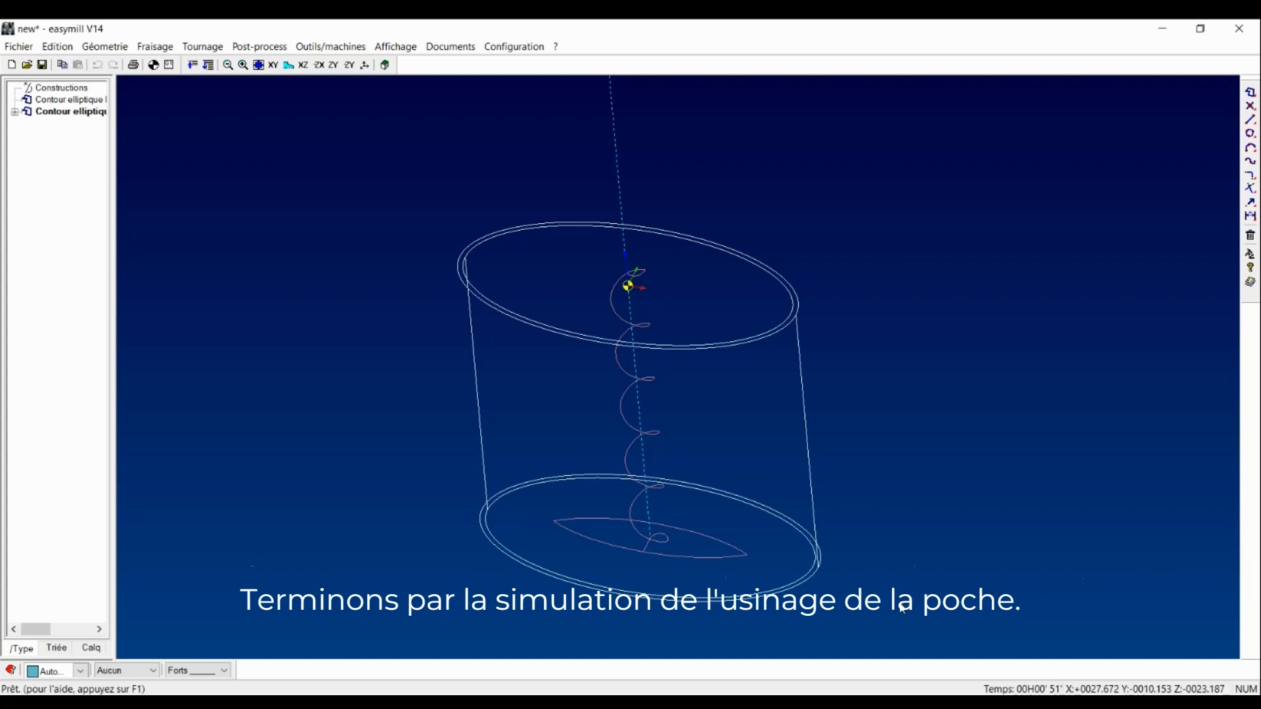
{"action": "left_click", "coordinate": [14, 112]}
{"action": "left_click", "coordinate": [52, 123]}
{"action": "right_click", "coordinate": [66, 123]}
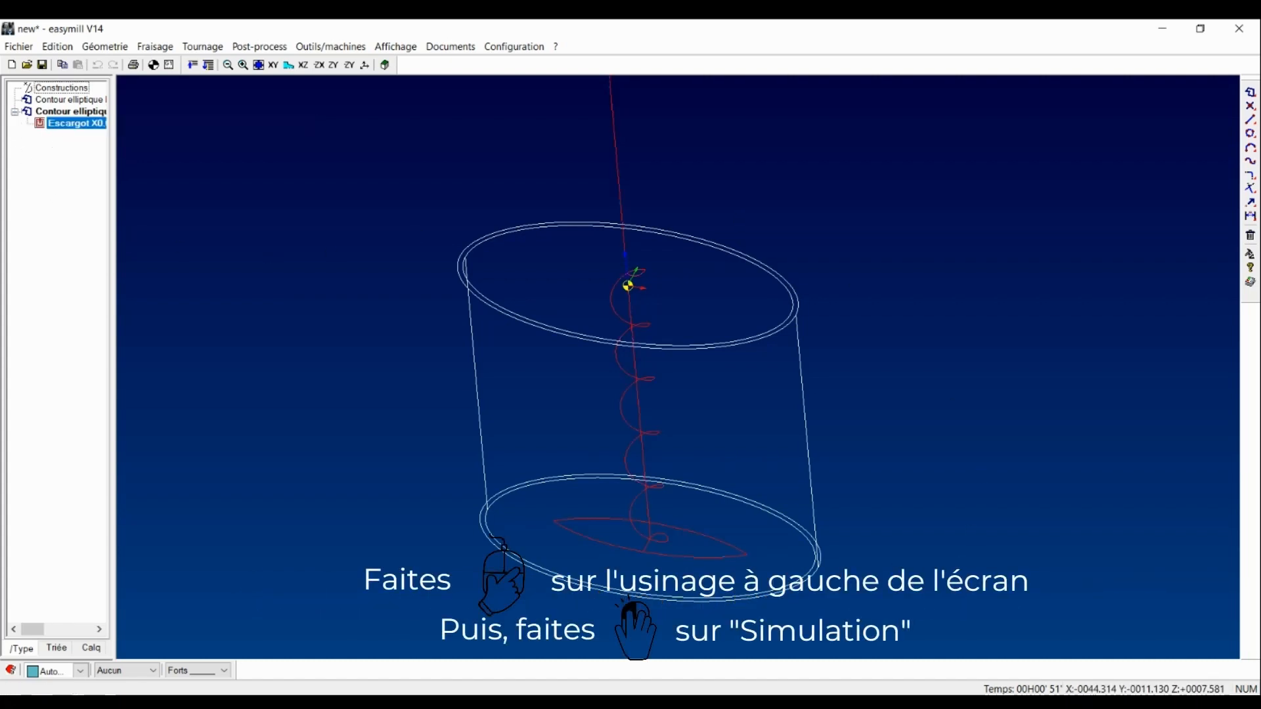
{"action": "left_click", "coordinate": [133, 301]}
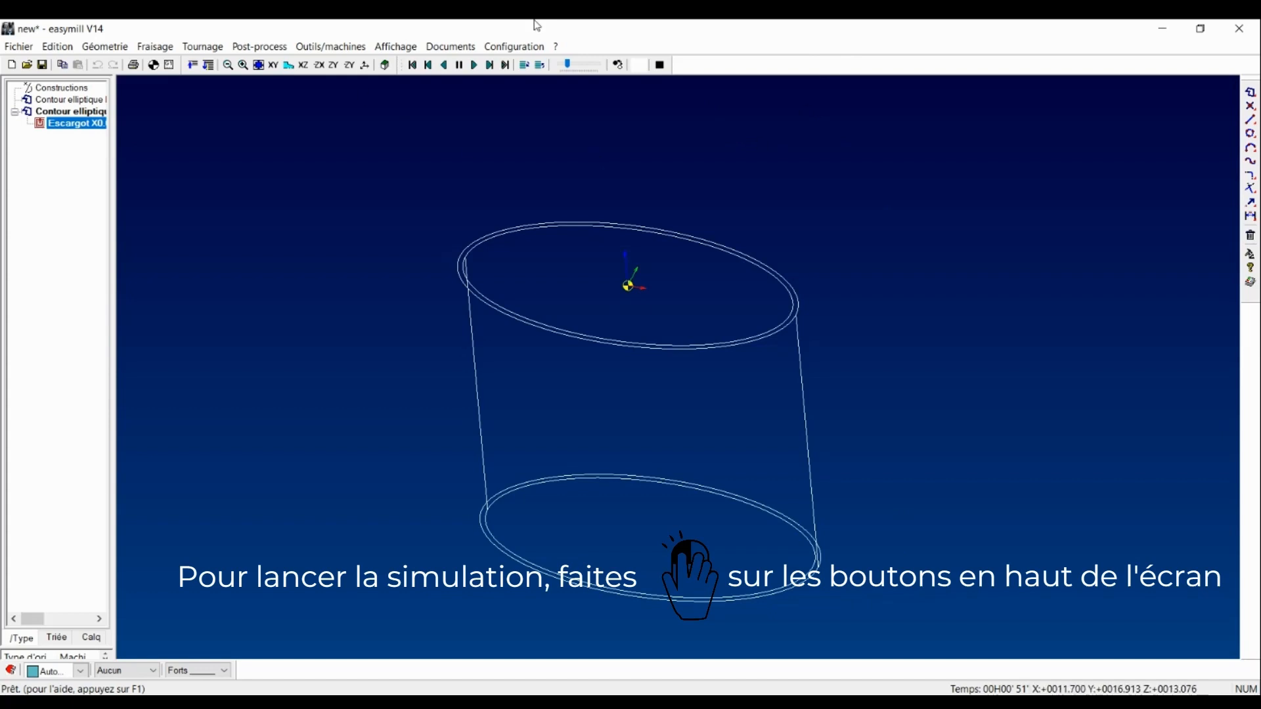
Step: Run the pocket's machining simulation at maximum speed, viewing it in the XY plane and in 3D
{"action": "left_click_drag", "start_coordinate": [568, 64], "coordinate": [598, 64]}
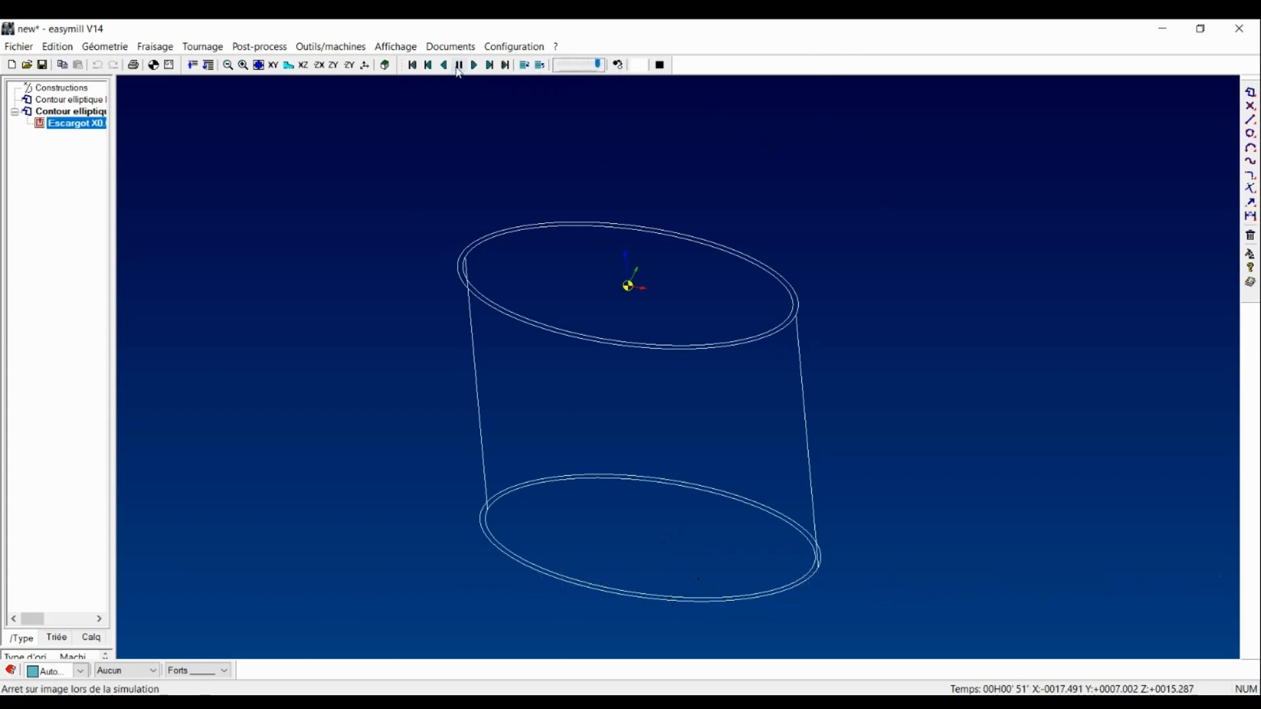
{"action": "left_click", "coordinate": [473, 64]}
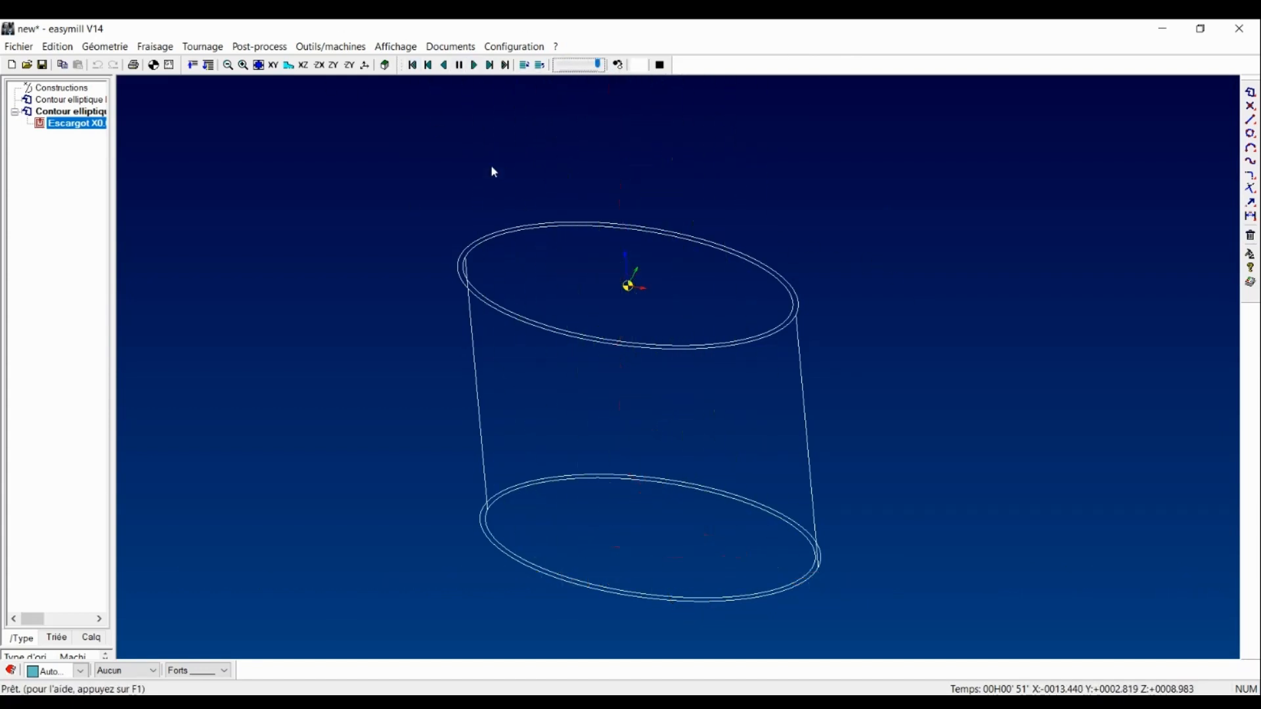
{"action": "left_click", "coordinate": [273, 65]}
{"action": "left_click", "coordinate": [474, 64]}
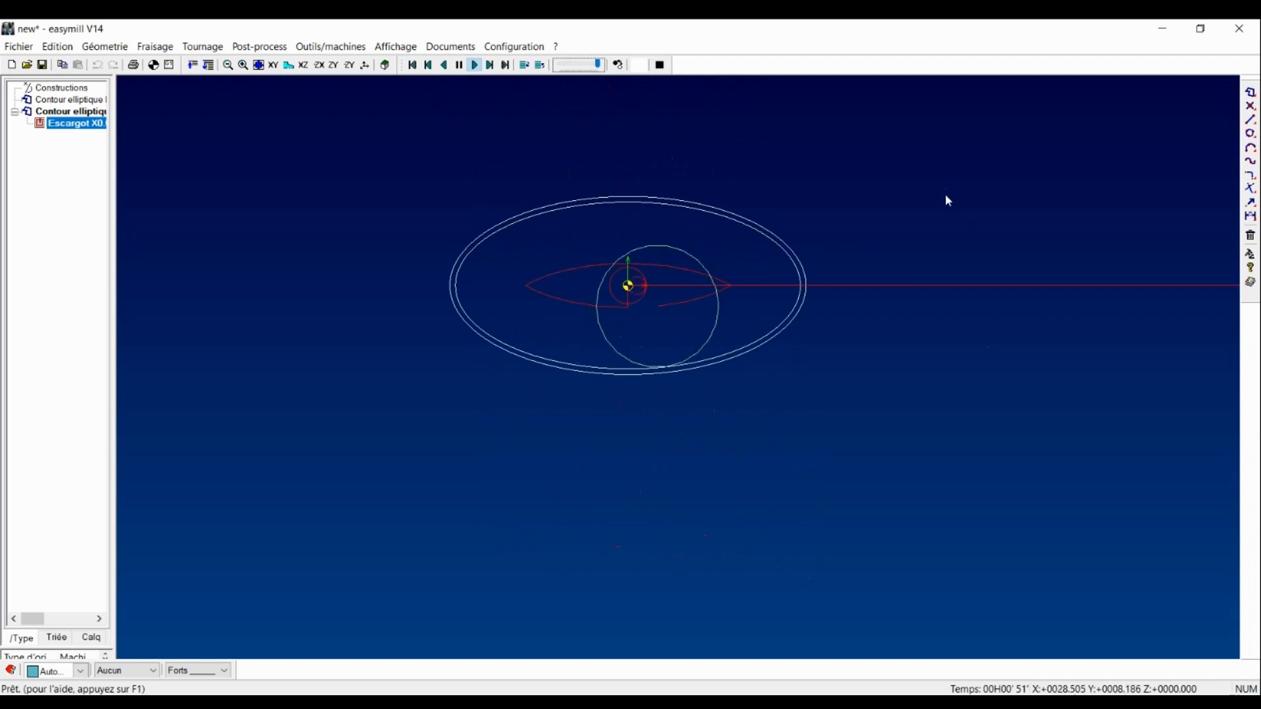
{"action": "middle_click_drag", "start_coordinate": [944, 194], "coordinate": [868, 571]}
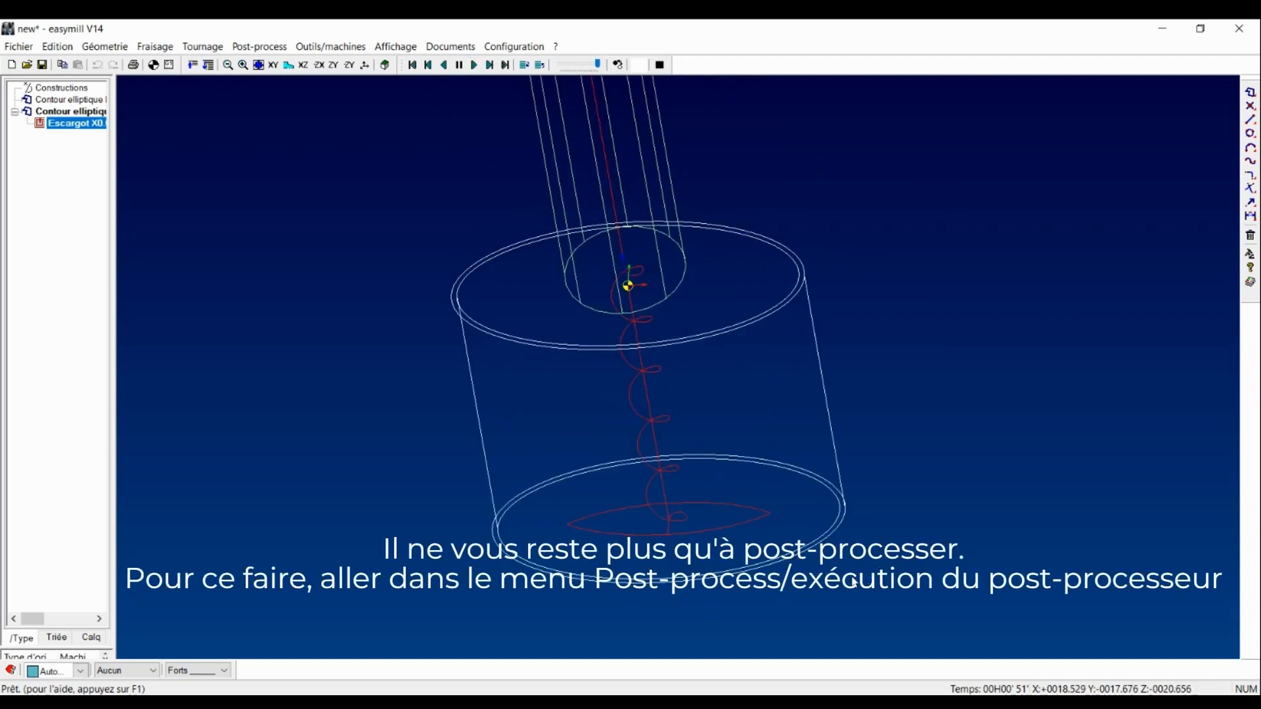
Step: Run the post-processor with the part name "emporte-piece" and generate the ISO program
{"action": "left_click", "coordinate": [279, 49]}
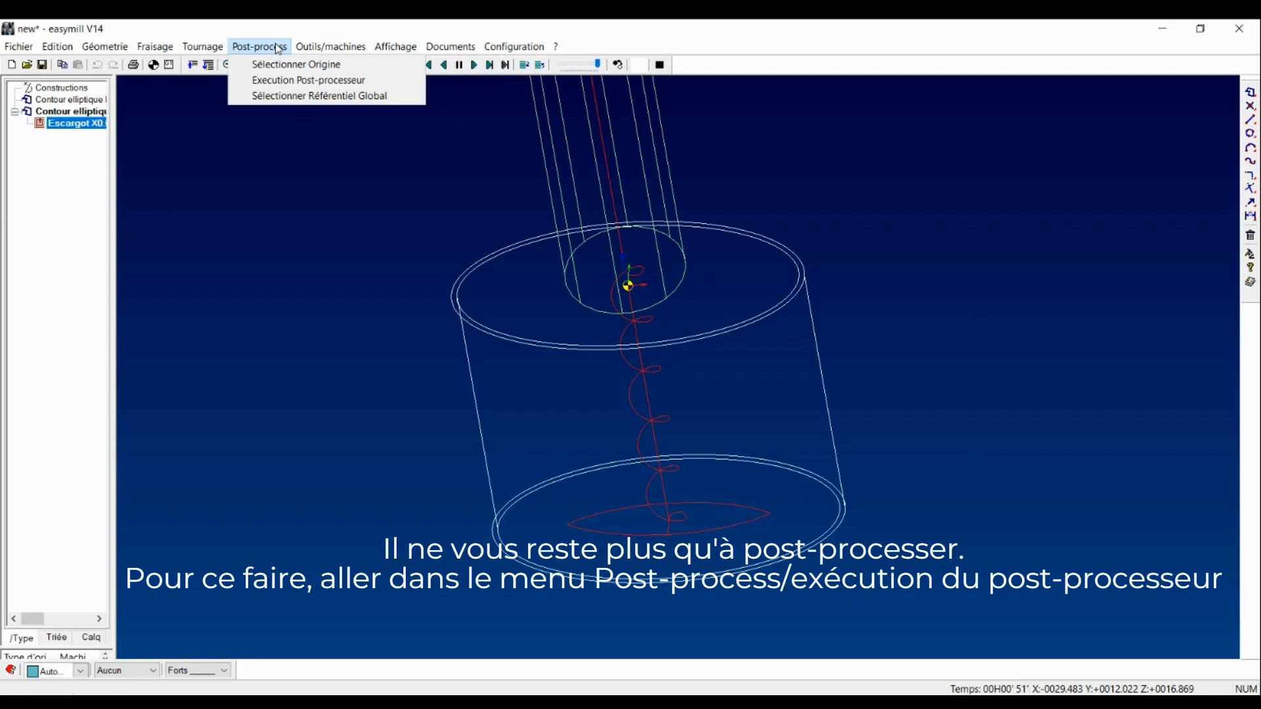
{"action": "left_click", "coordinate": [321, 82]}
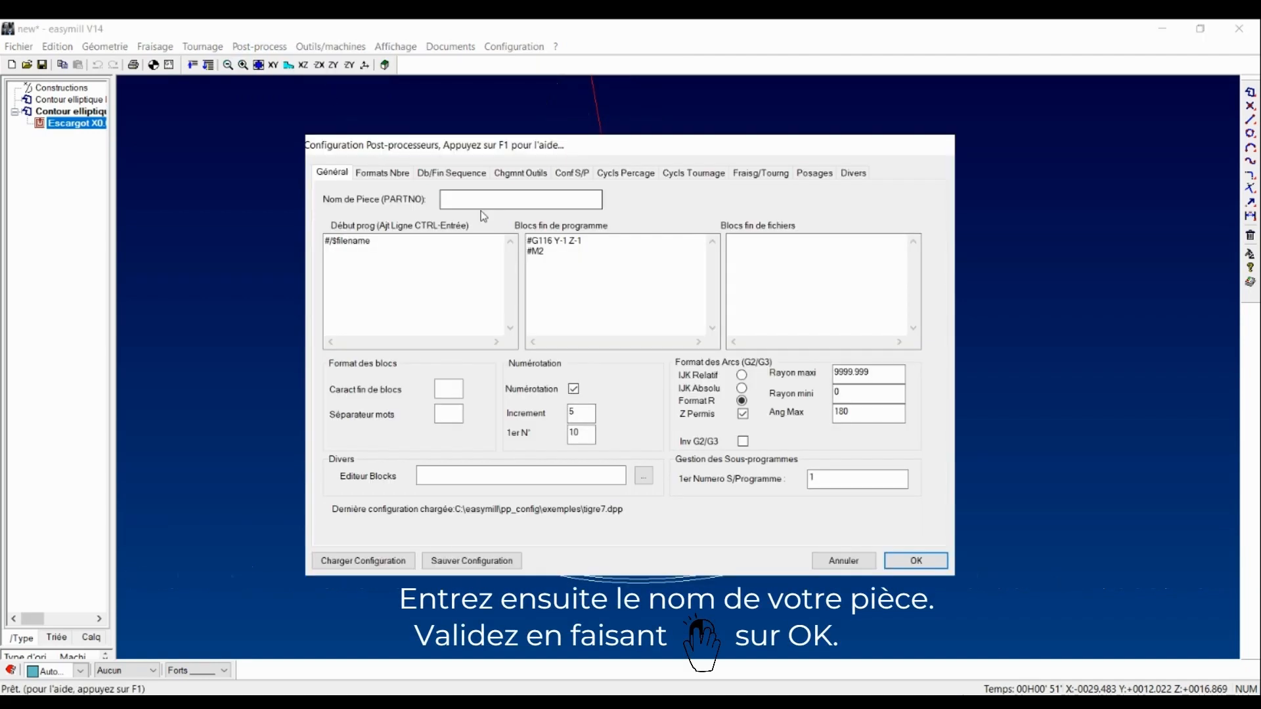
{"action": "left_click", "coordinate": [491, 205]}
{"action": "type", "text": "emporte-piece"}
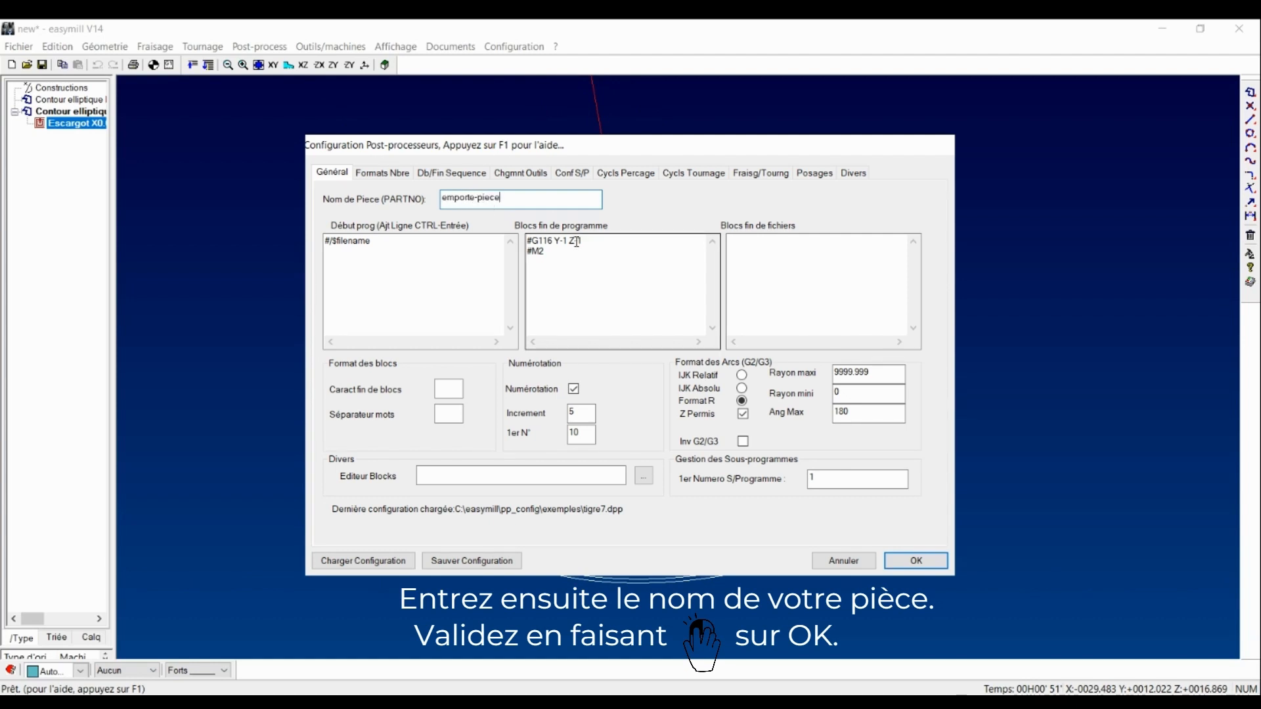
{"action": "left_click", "coordinate": [916, 560]}
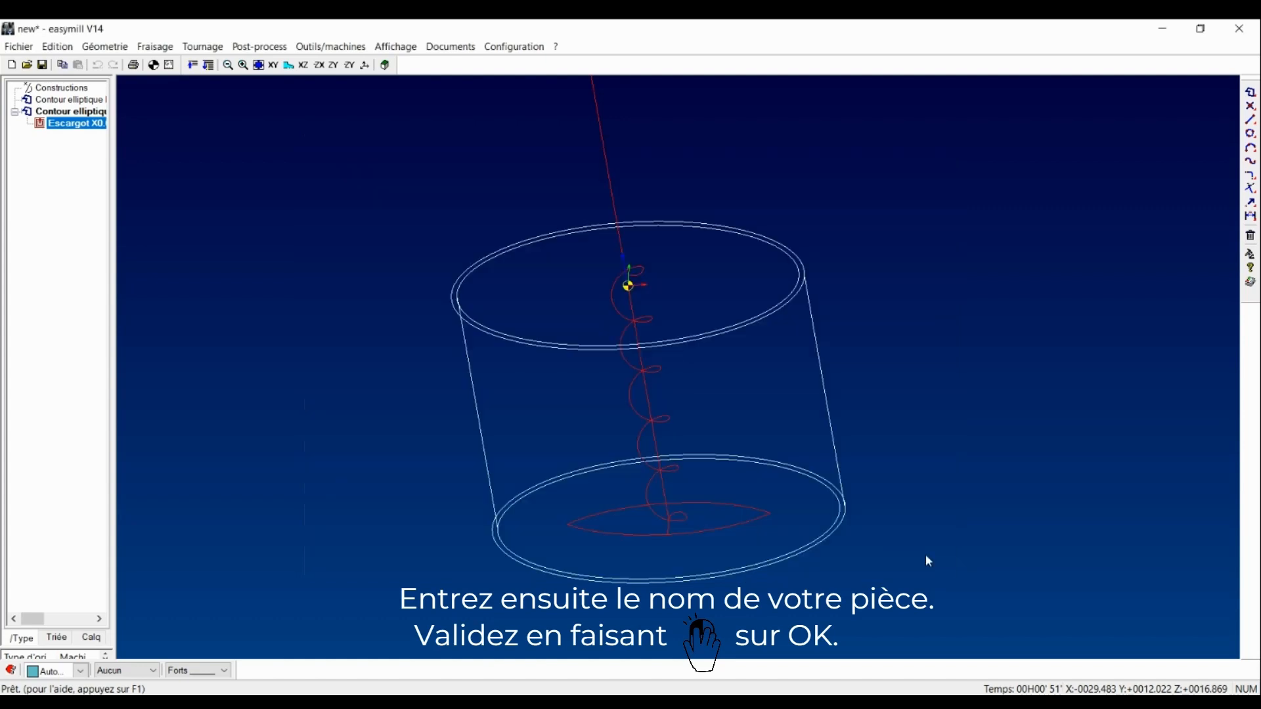
{"action": "left_click", "coordinate": [486, 422]}
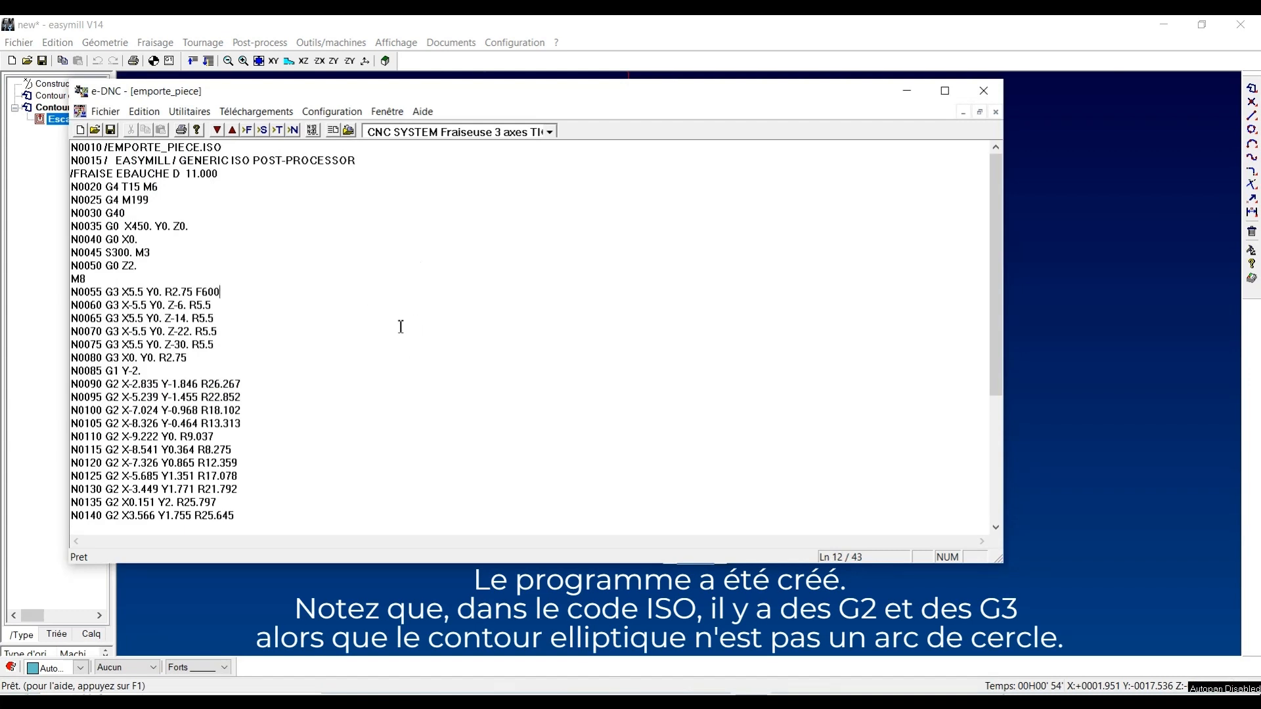
Step: Examine the G2 and G3 arc commands in the generated emporte_piece ISO program
{"action": "double_click", "coordinate": [112, 384]}
{"action": "double_click", "coordinate": [111, 331]}
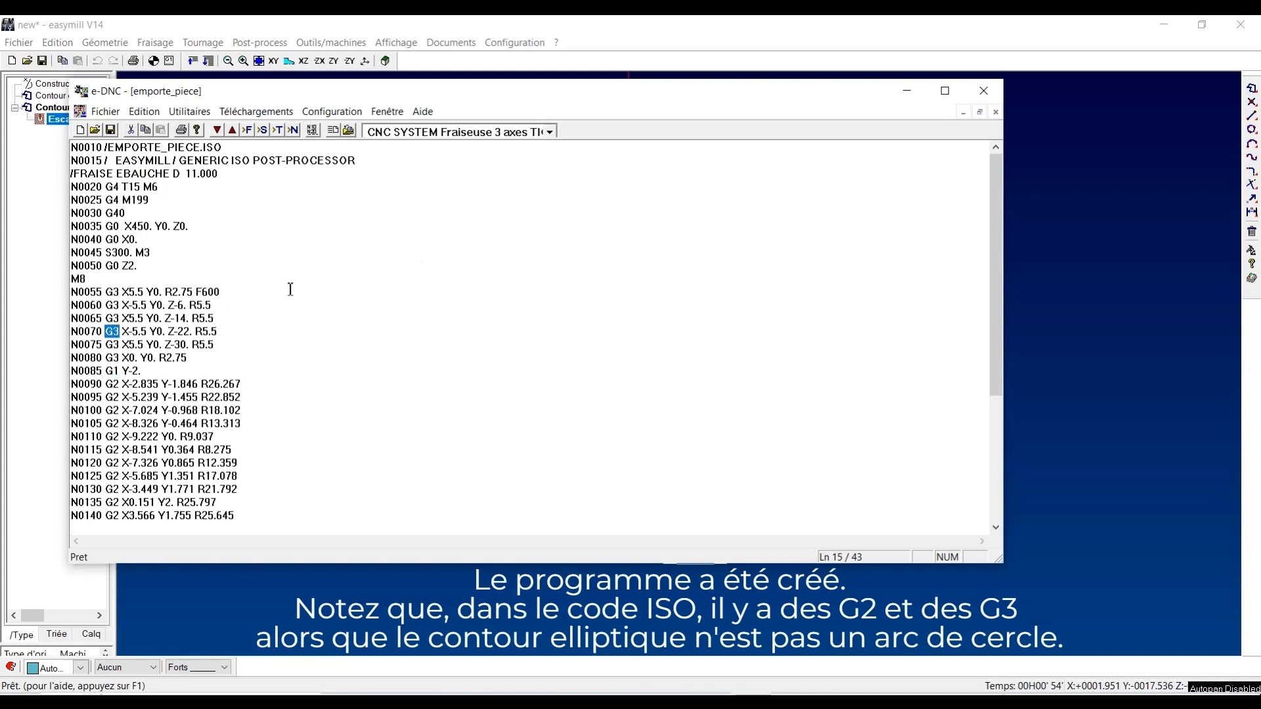